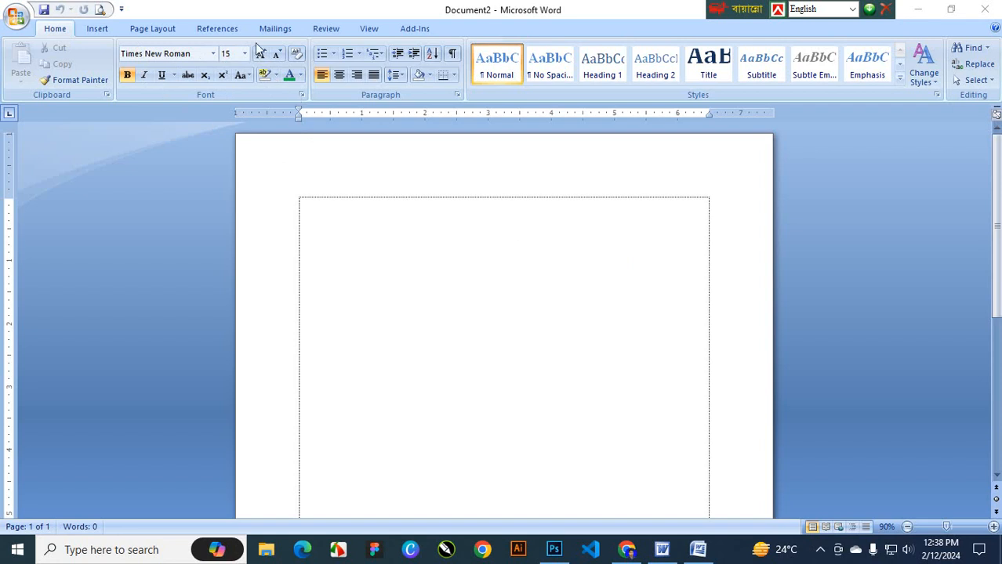
# Open the Font dialog from the Home tab's Font group launcher
pyautogui.click(302, 96)
# Make SutonnyMJ, Regular, 20 pt, red the default font and confirm the change
pyautogui.moveTo(542, 120); pyautogui.dragTo(414, 155)
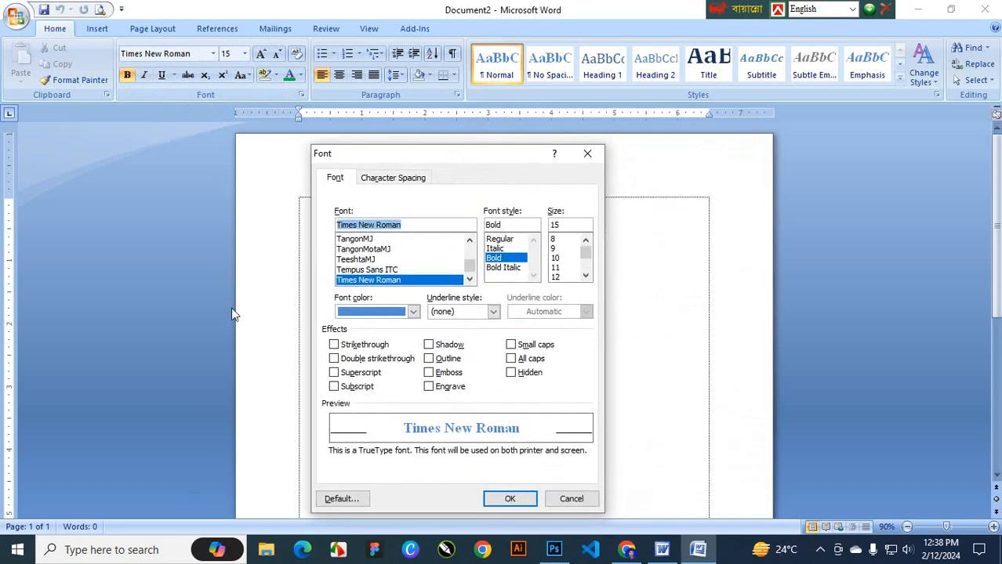
pyautogui.moveTo(446, 155); pyautogui.dragTo(508, 139)
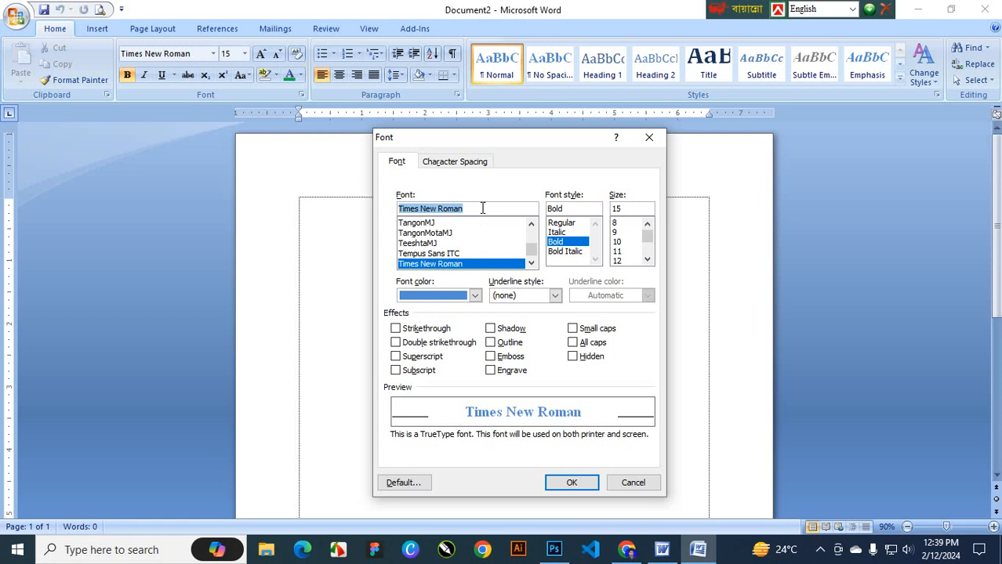
pyautogui.write('su')
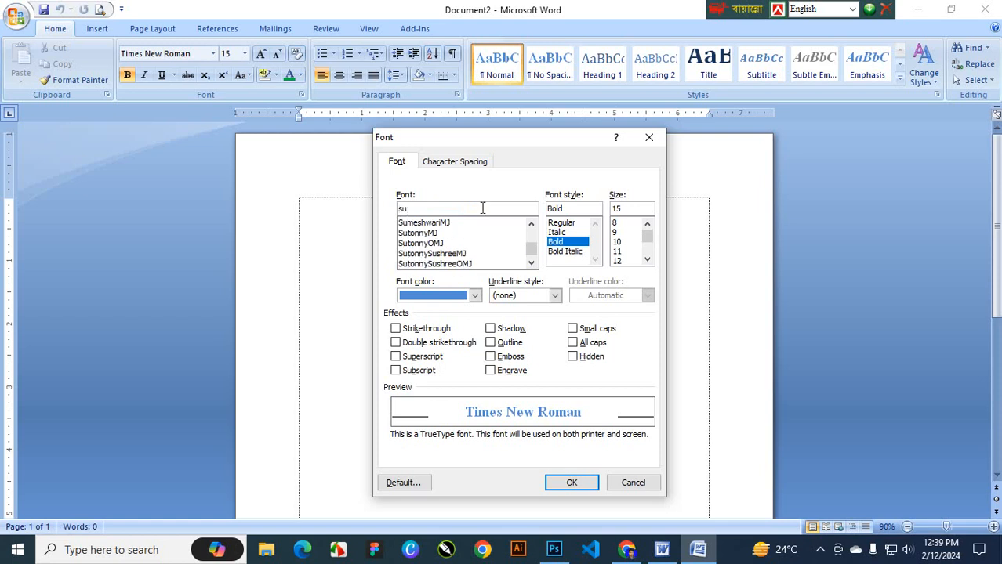
pyautogui.click(495, 232)
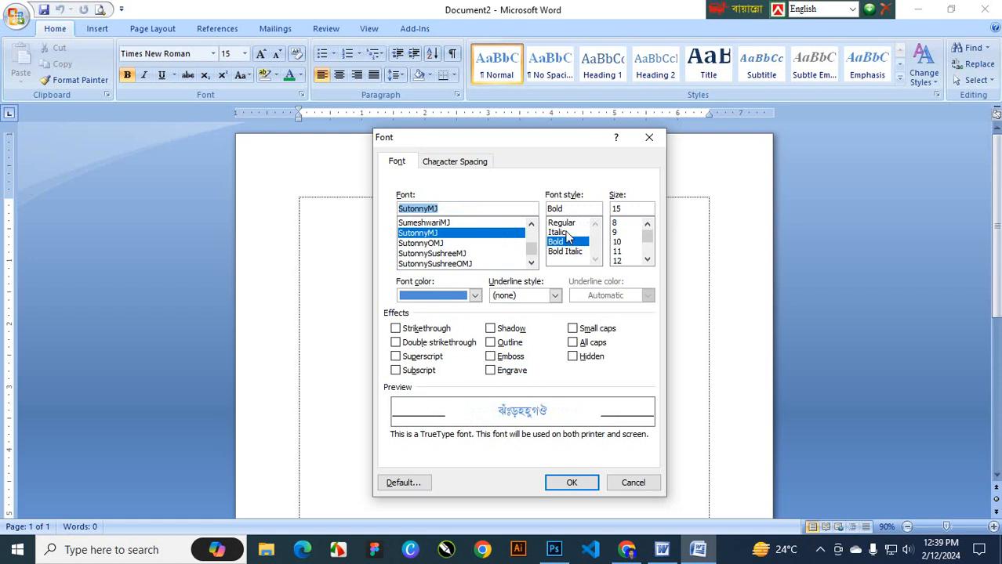
pyautogui.click(564, 223)
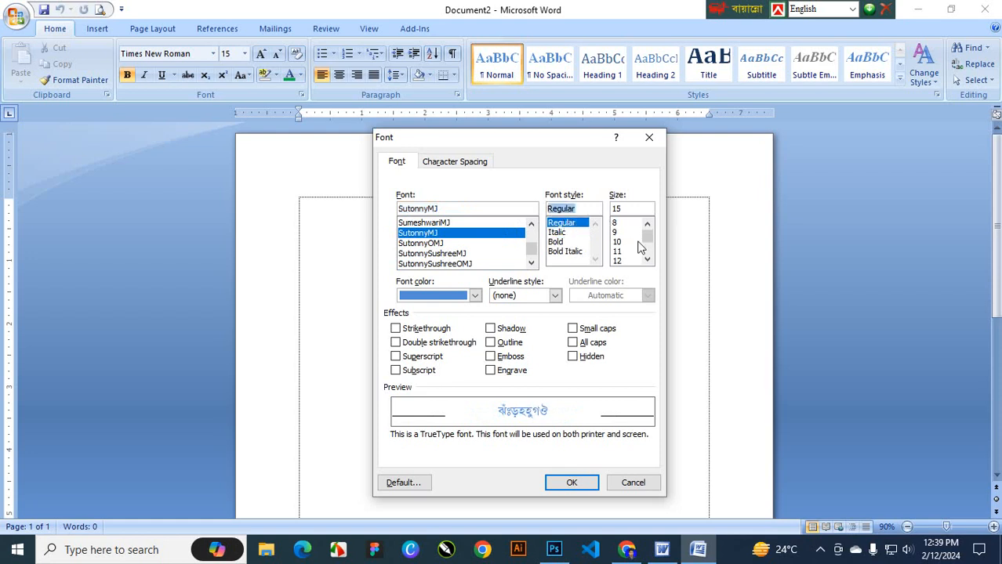
pyautogui.click(647, 260)
pyautogui.click(647, 259)
pyautogui.click(647, 259)
pyautogui.click(647, 260)
pyautogui.click(619, 260)
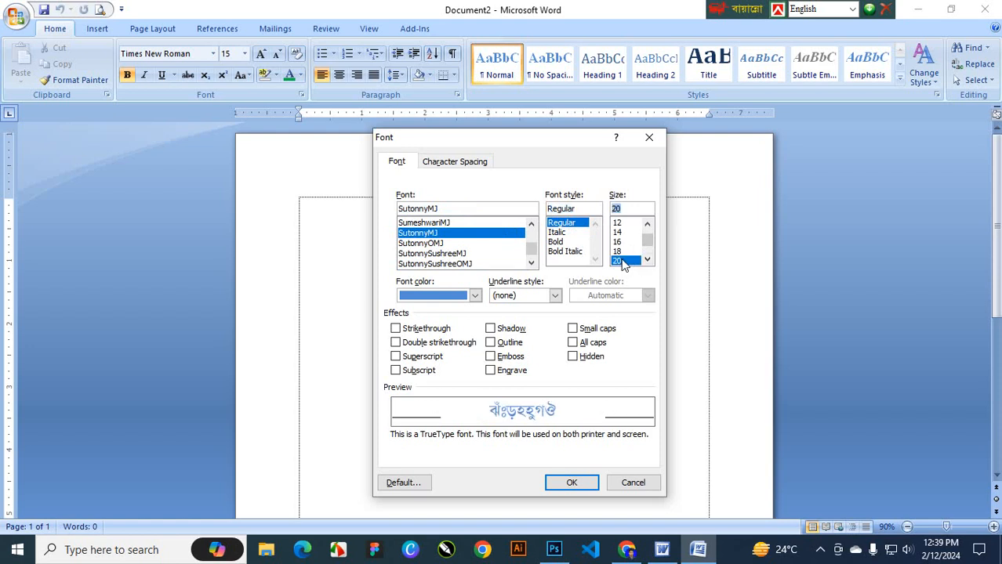
pyautogui.click(474, 295)
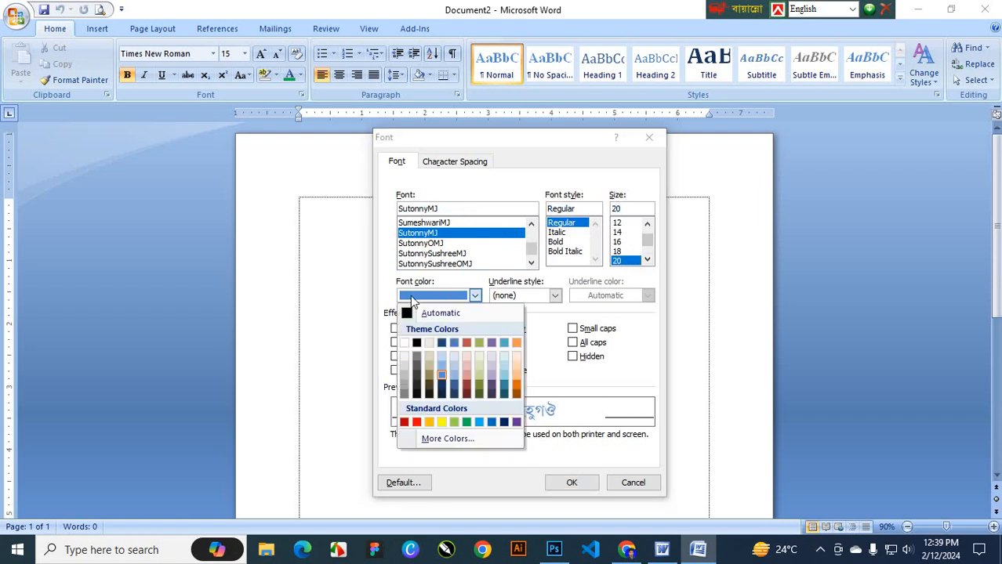
pyautogui.click(467, 343)
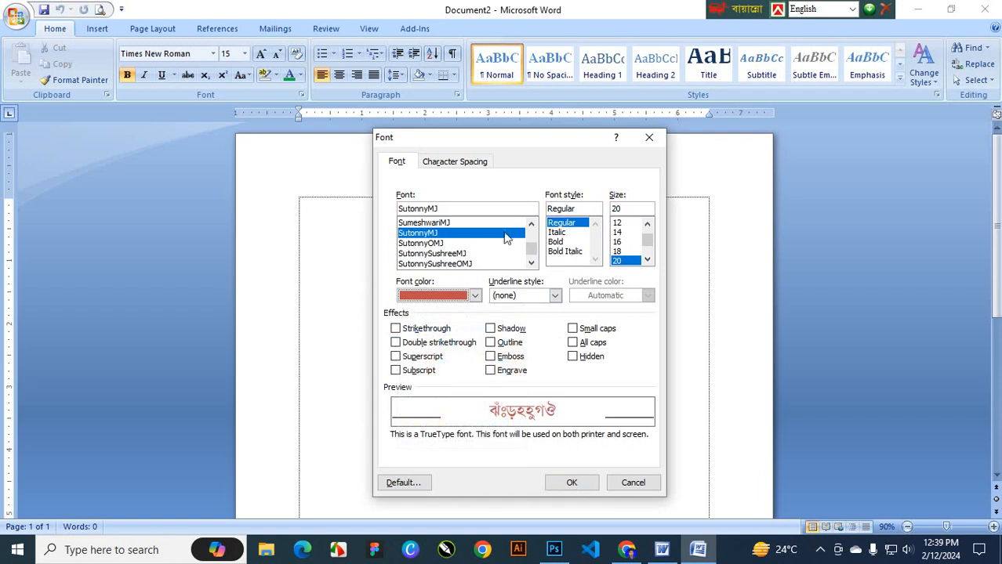
pyautogui.click(404, 483)
pyautogui.click(438, 314)
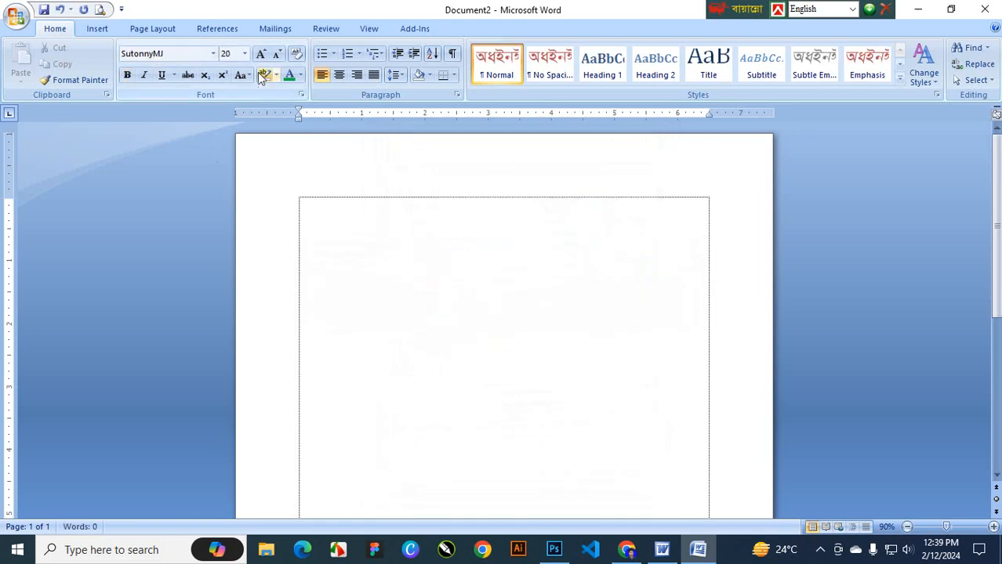
# Close Word without saving Document2 and relaunch Word 2007 from the Microsoft Office Start menu group
pyautogui.click(992, 15)
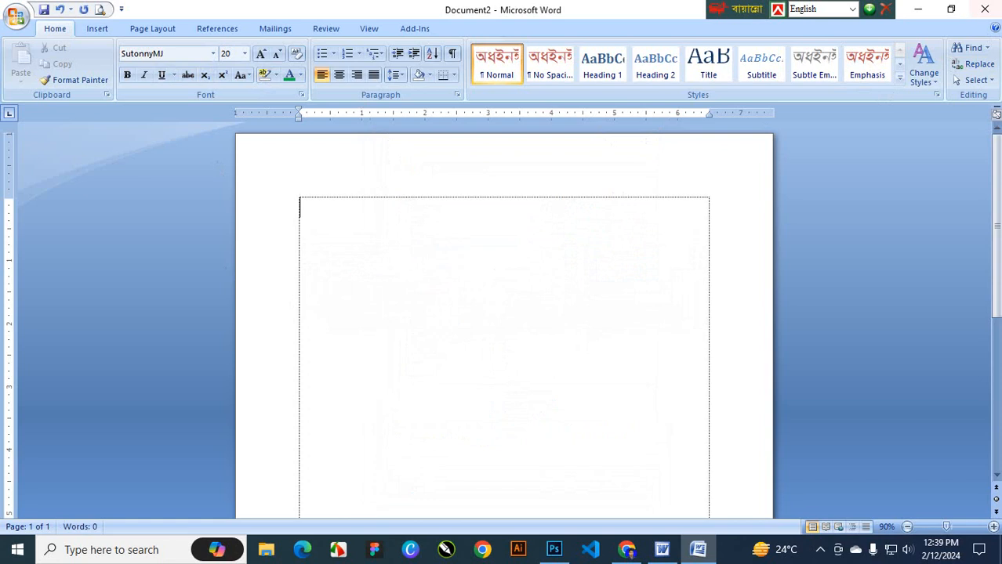
pyautogui.click(503, 312)
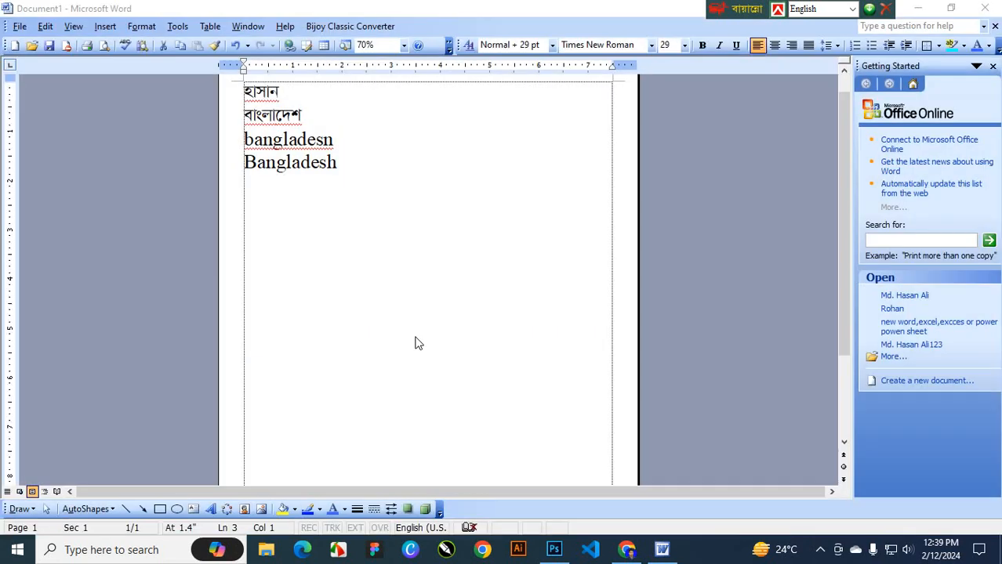
pyautogui.click(17, 549)
pyautogui.scroll(-10, 126, 312)
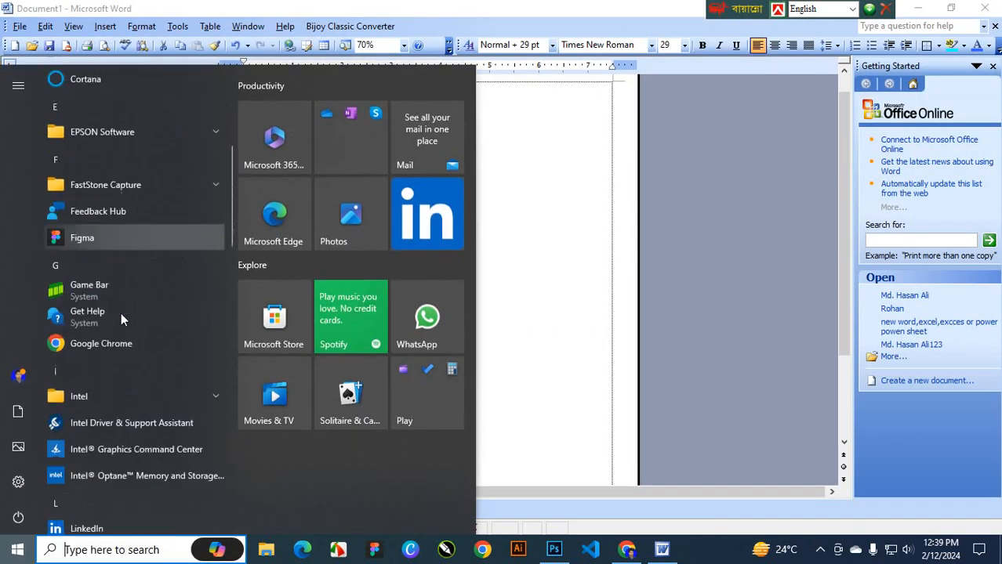
pyautogui.click(140, 216)
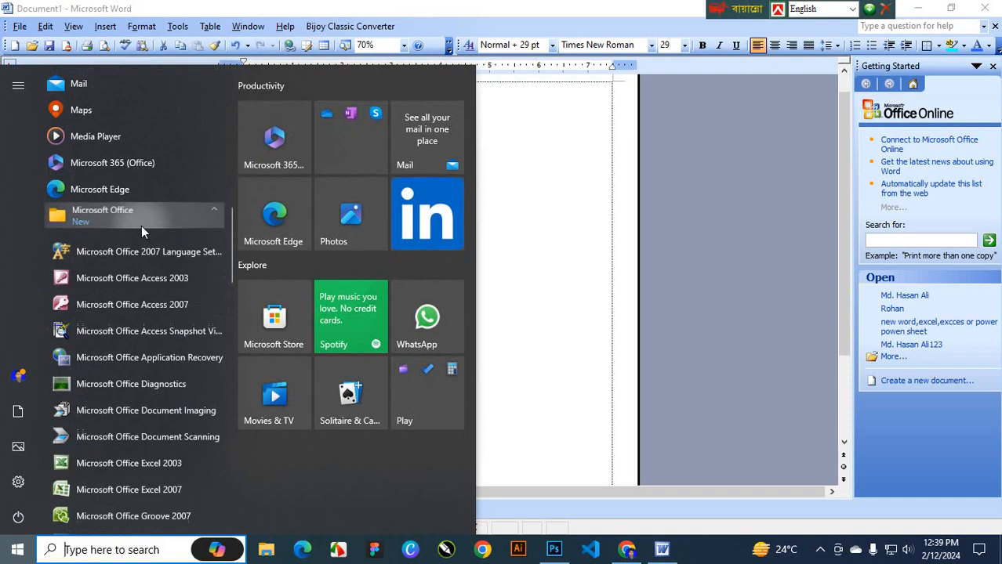
pyautogui.scroll(-8, 178, 317)
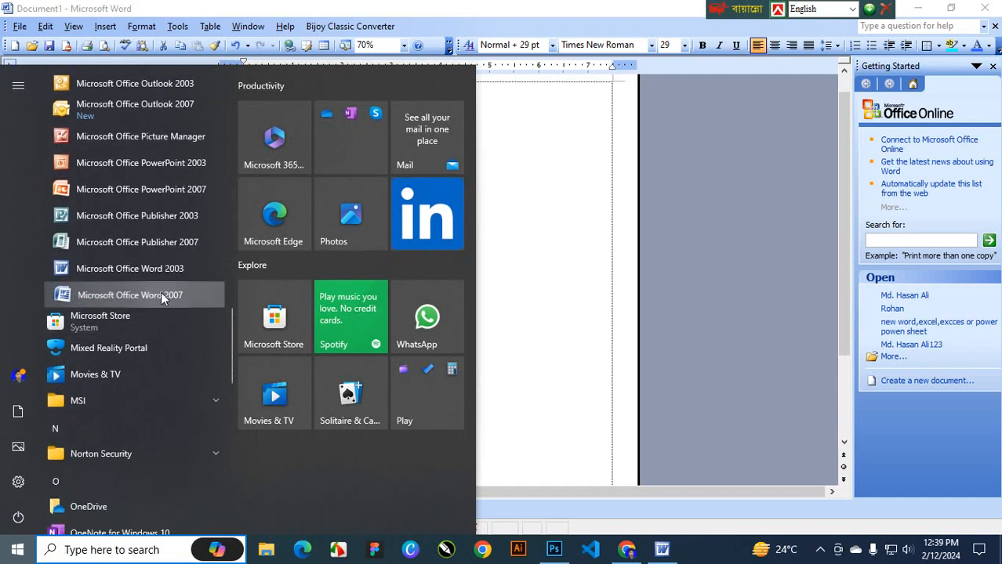
pyautogui.click(160, 294)
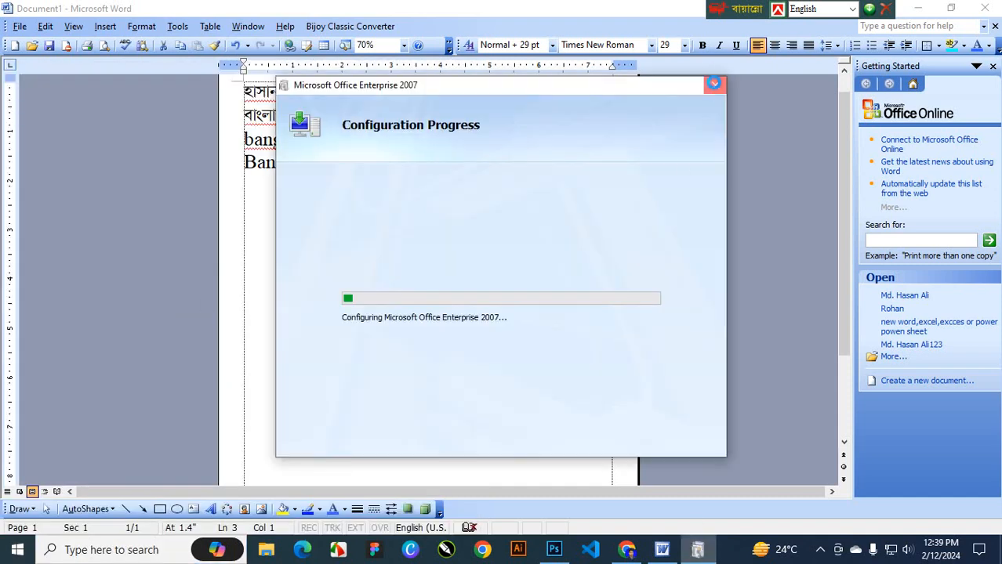
# Cancel the Office 2007 configuration and dismiss the Word error message
pyautogui.click(714, 84)
pyautogui.click(491, 317)
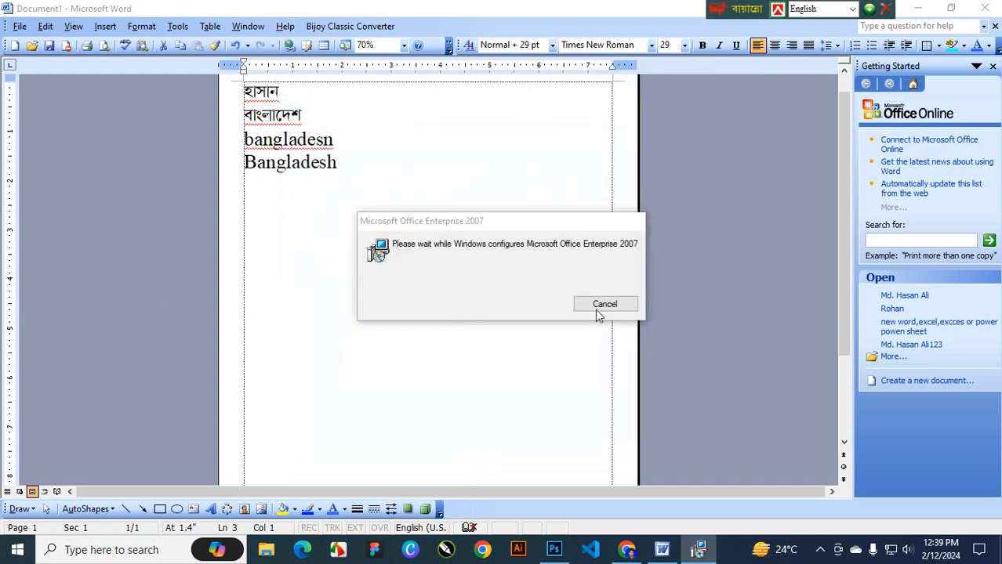
pyautogui.click(596, 309)
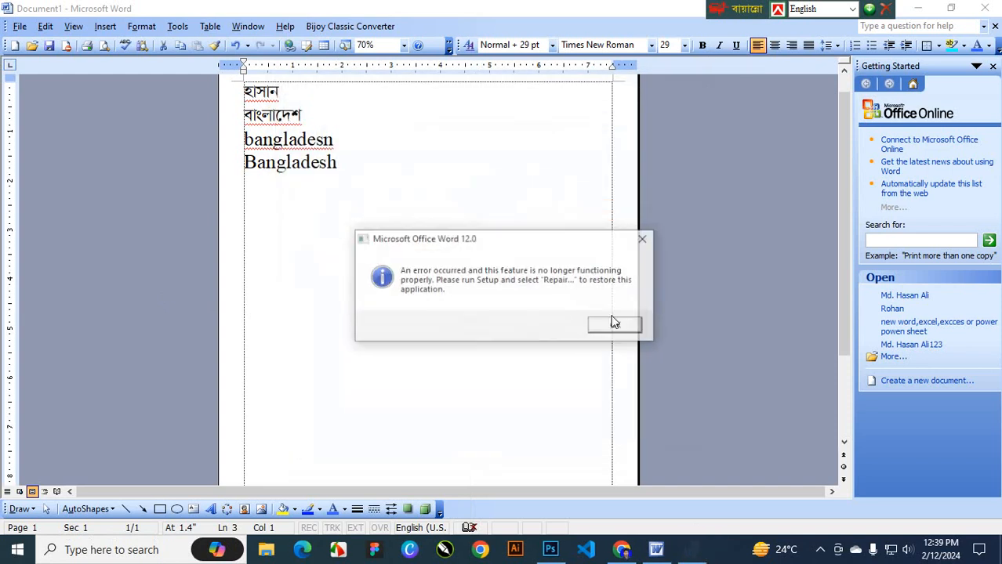
pyautogui.click(614, 323)
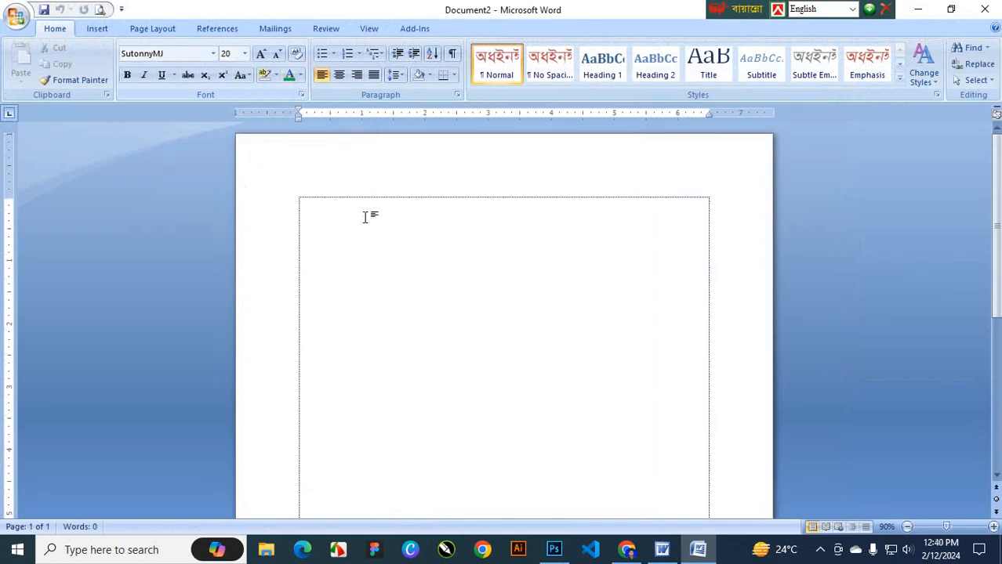
pyautogui.write('র')
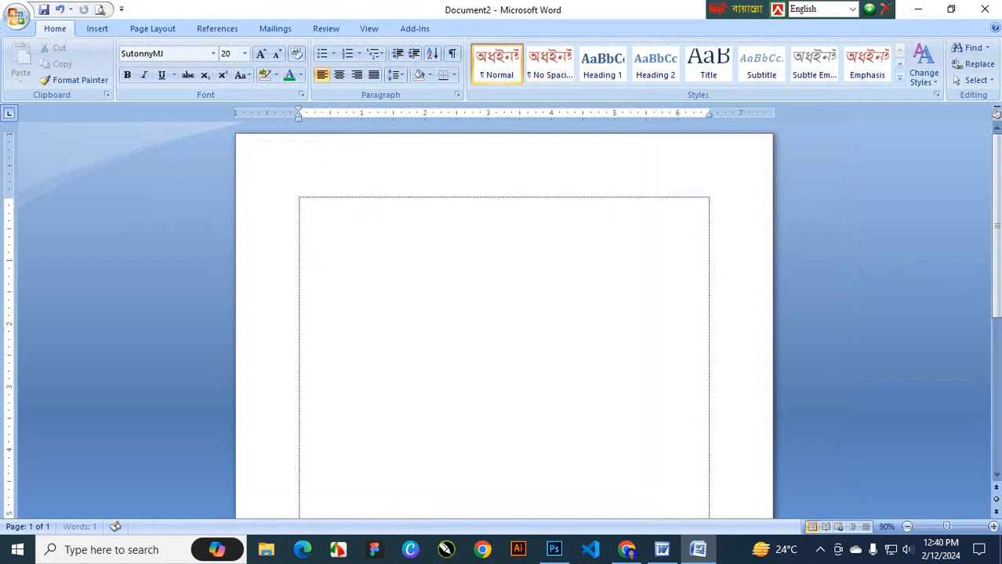
pyautogui.write('ভপ')
pyautogui.press('BackSpace')
pyautogui.press('BackSpace')
pyautogui.press('BackSpace')
pyautogui.click(820, 549)
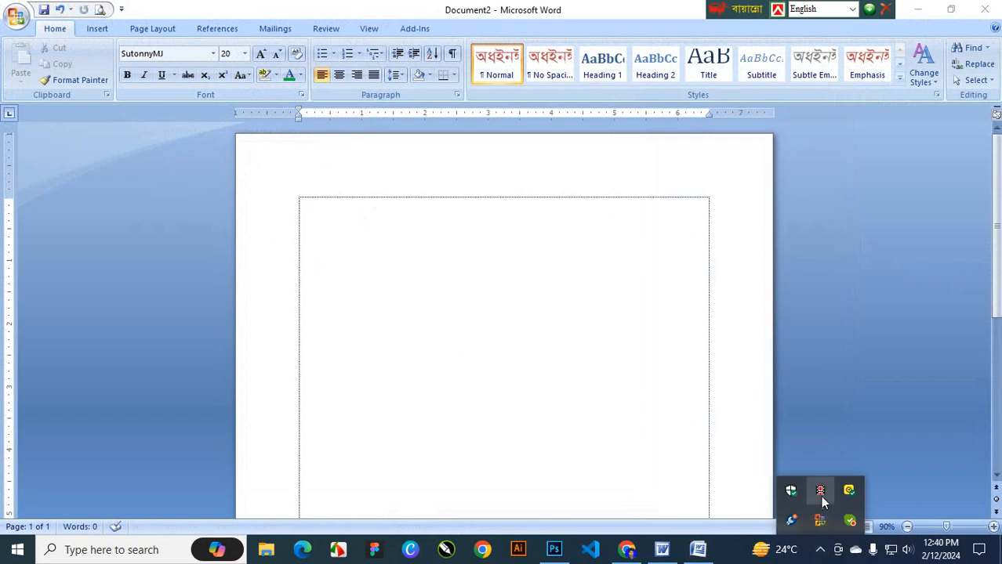
pyautogui.click(431, 509)
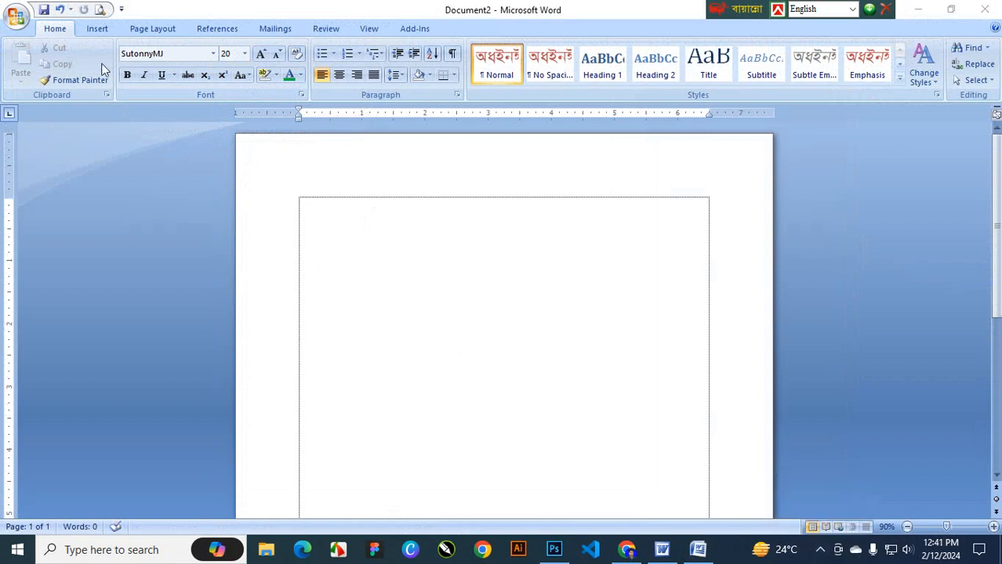
# In Word Options > Proofing > AutoCorrect, add an entry replacing 'H' with the full name
pyautogui.click(19, 26)
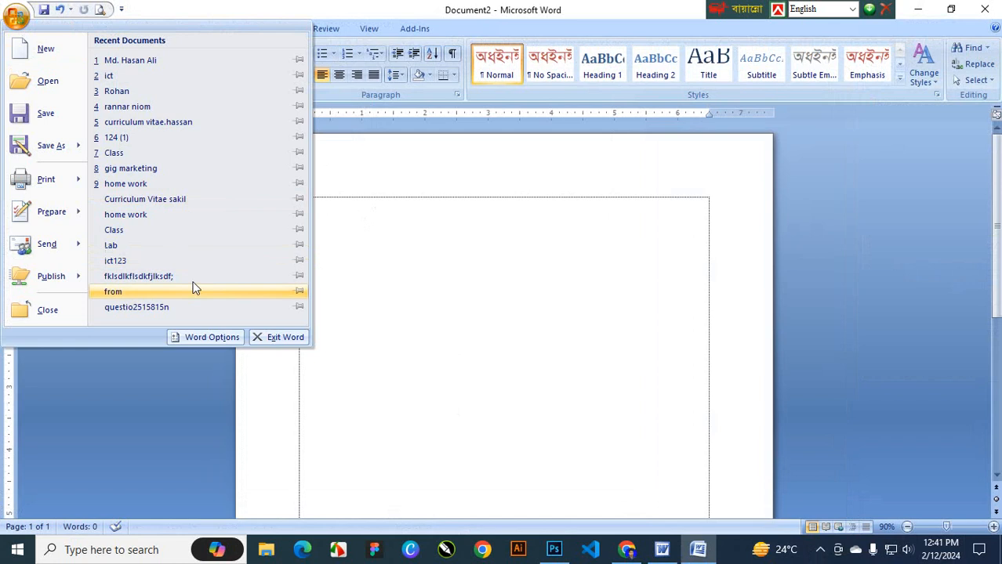
pyautogui.click(214, 342)
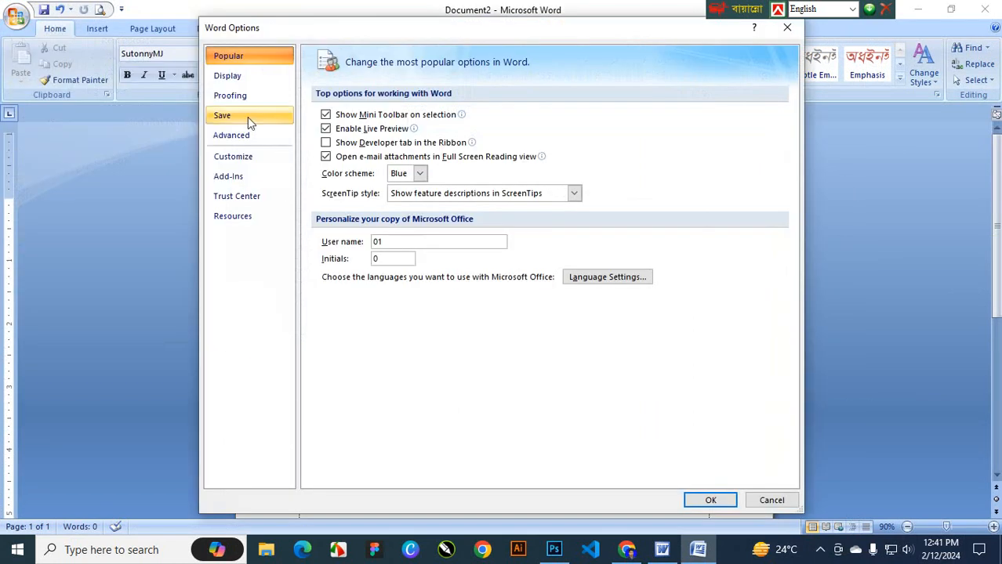
pyautogui.click(232, 94)
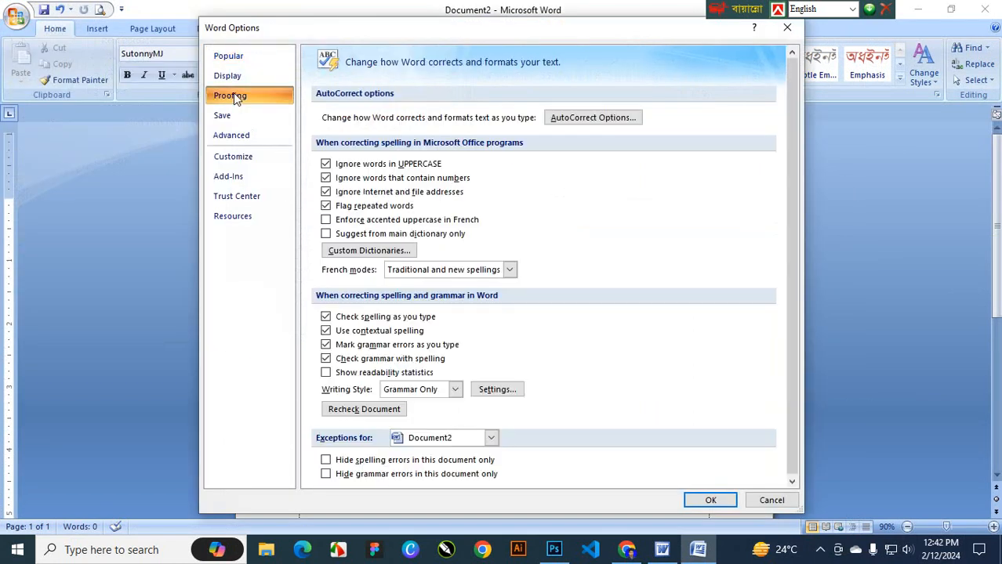
pyautogui.click(614, 126)
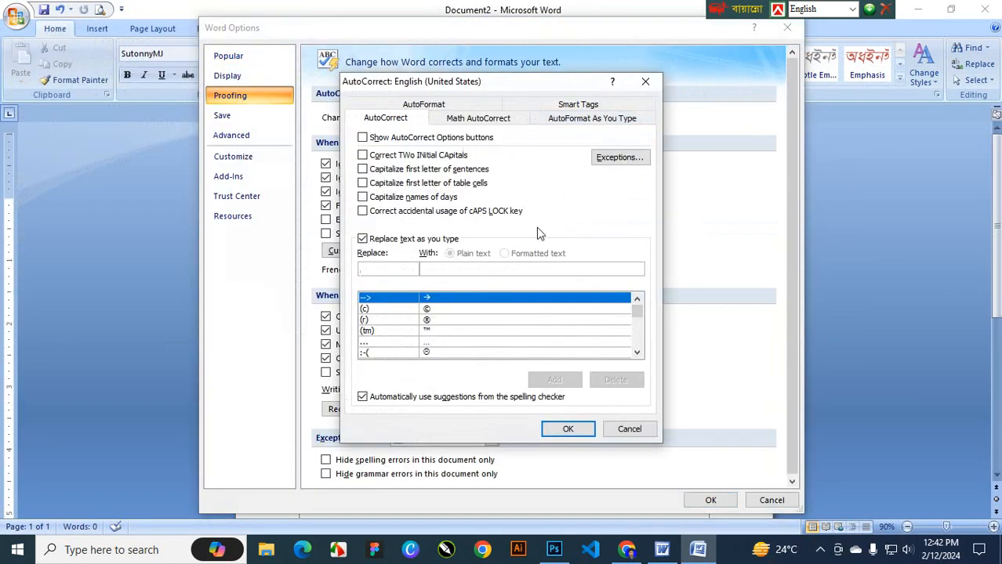
pyautogui.moveTo(440, 81); pyautogui.dragTo(440, 132)
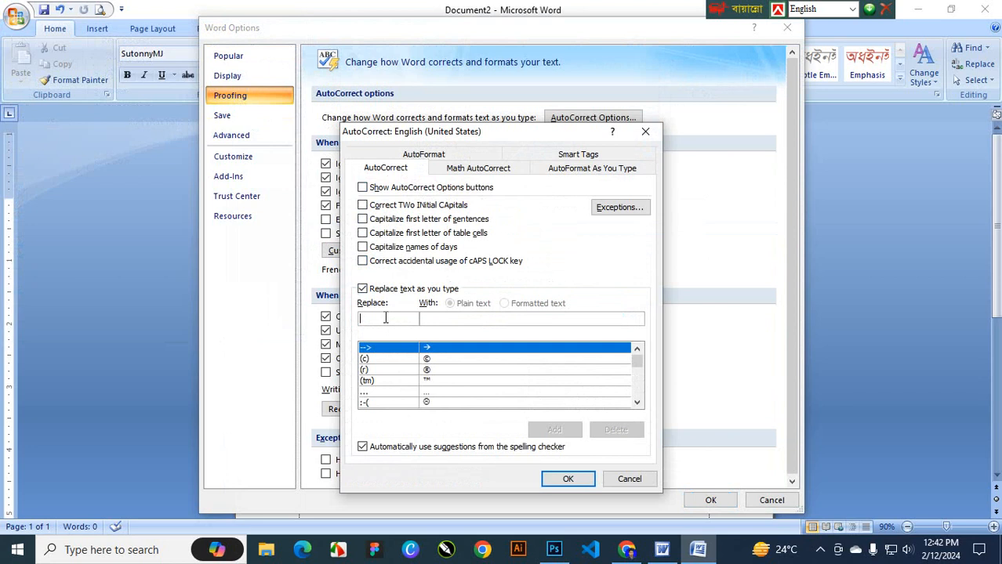
pyautogui.write('H')
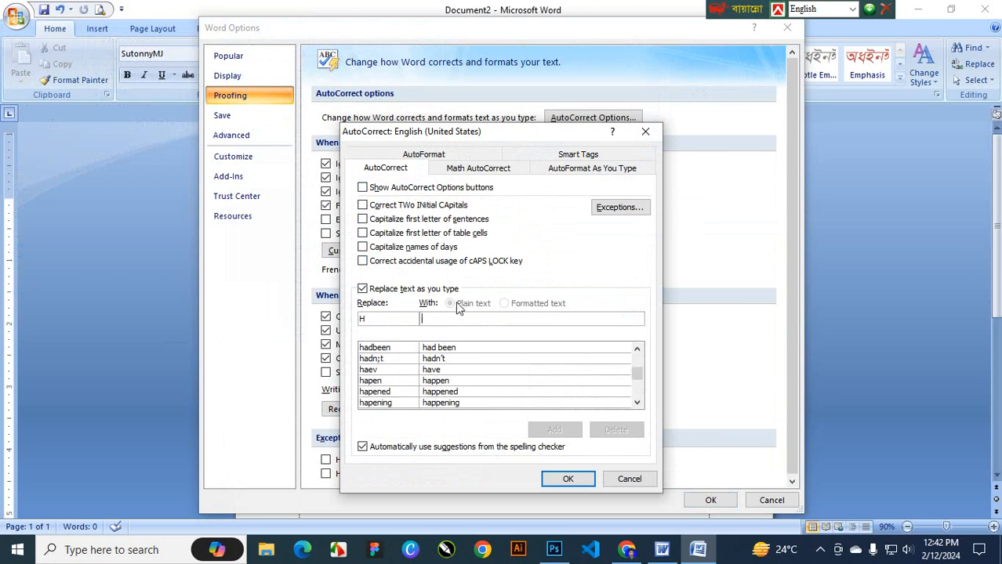
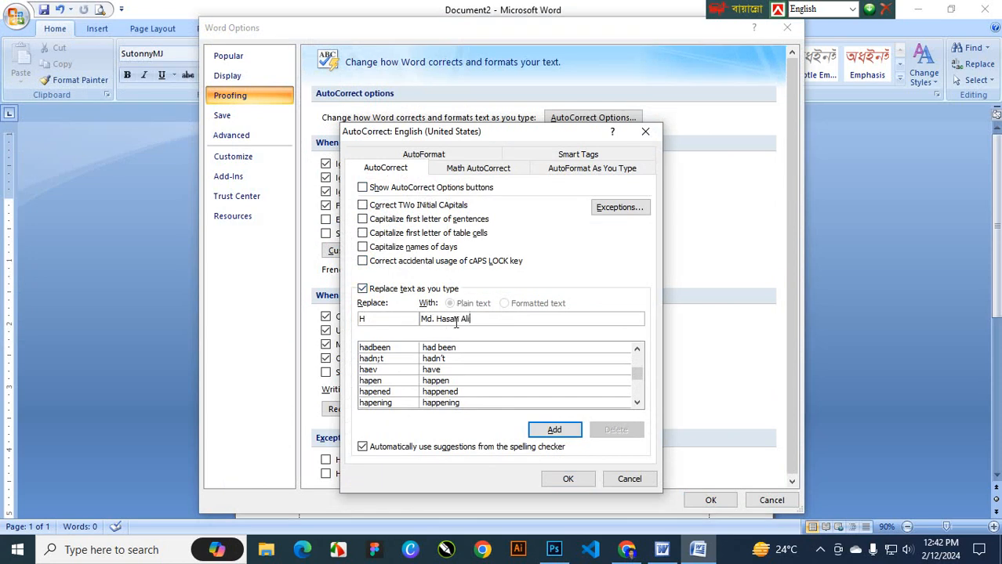
pyautogui.click(566, 430)
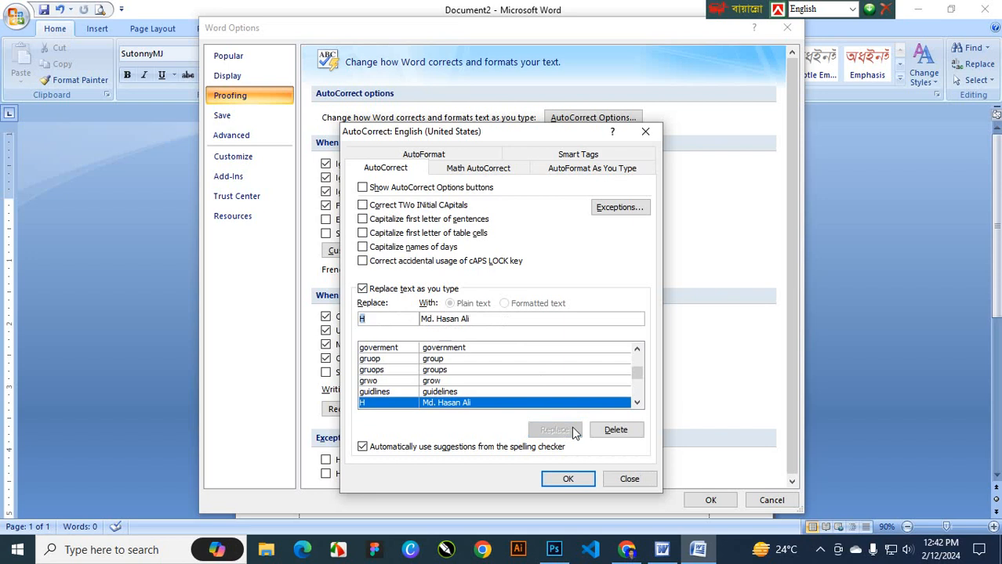
pyautogui.click(616, 482)
# Close Word Options and try typing H, then erase it
pyautogui.click(710, 500)
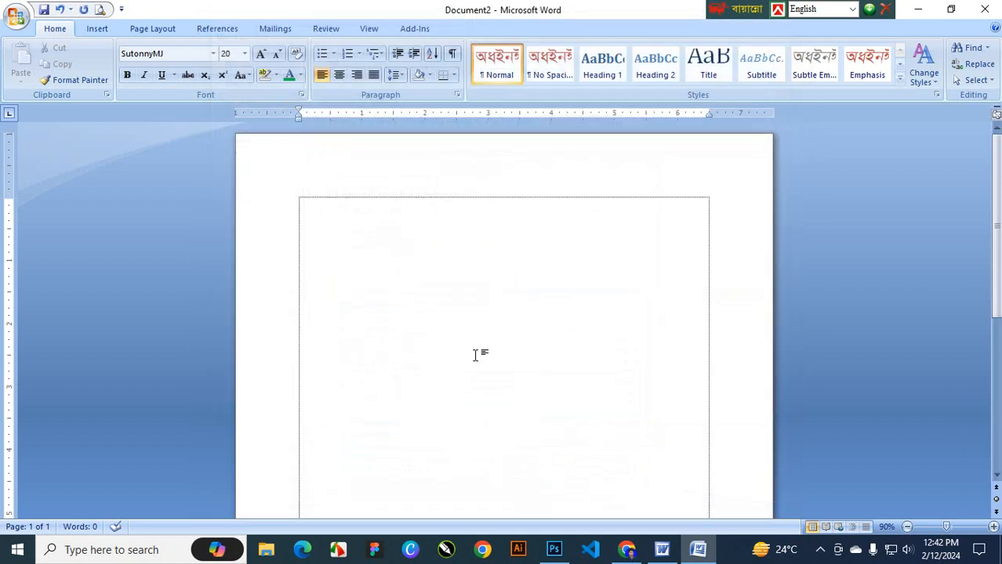
pyautogui.write('H')
pyautogui.press('BackSpace')
# Switch to Times New Roman, type H to confirm it expands to the full name, then delete the test line
pyautogui.click(213, 55)
pyautogui.click(188, 155)
pyautogui.write('h')
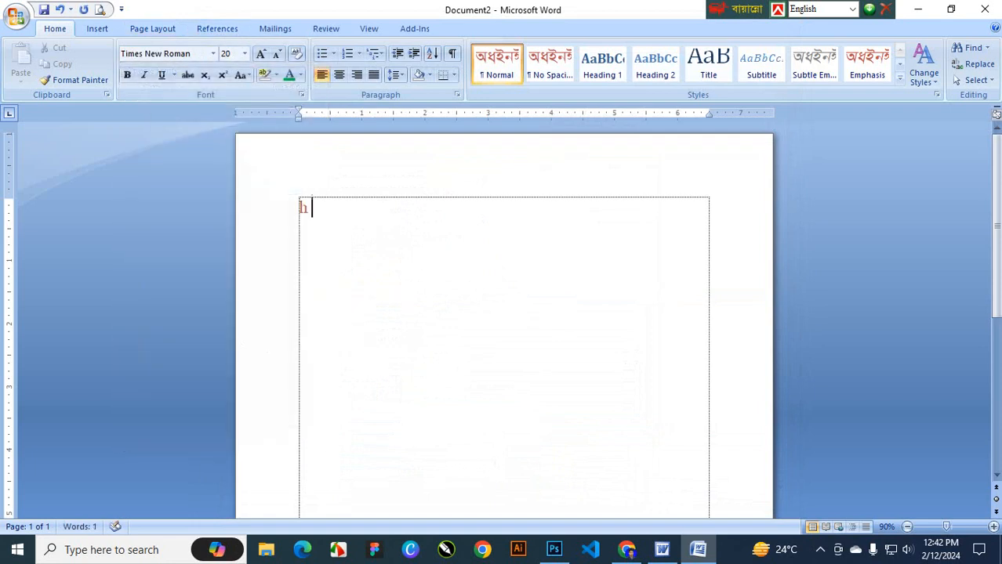
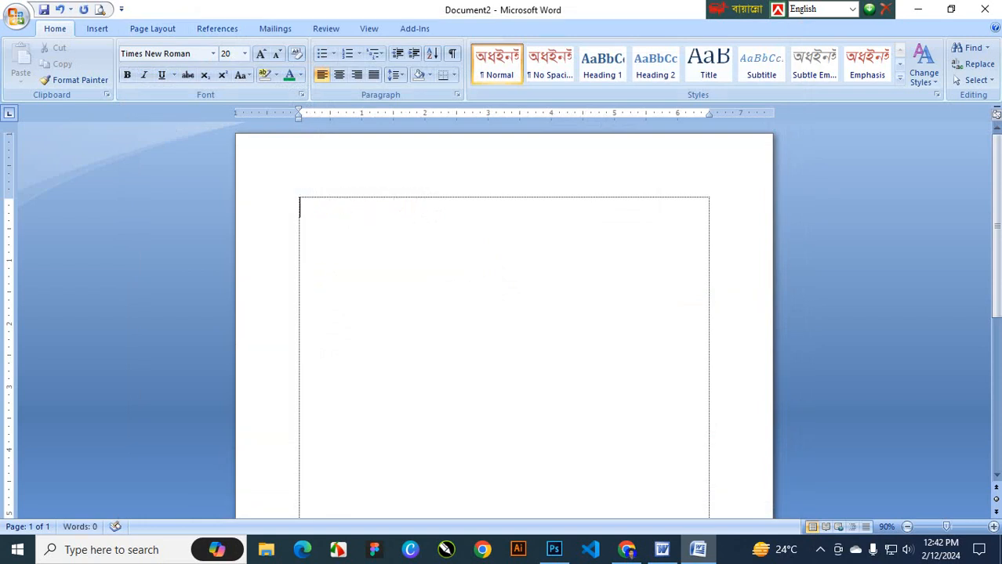
pyautogui.write('H')
pyautogui.press('BackSpace')
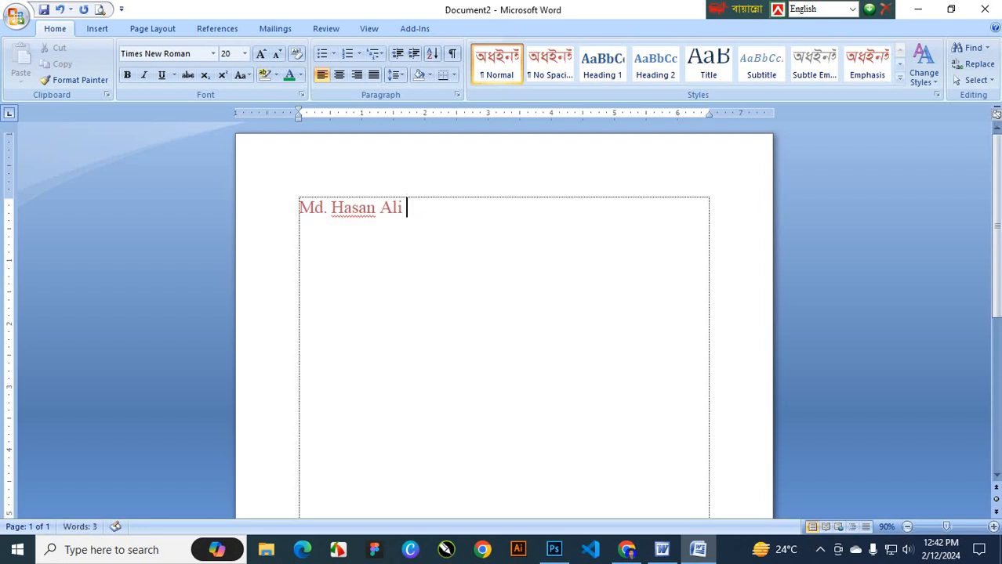
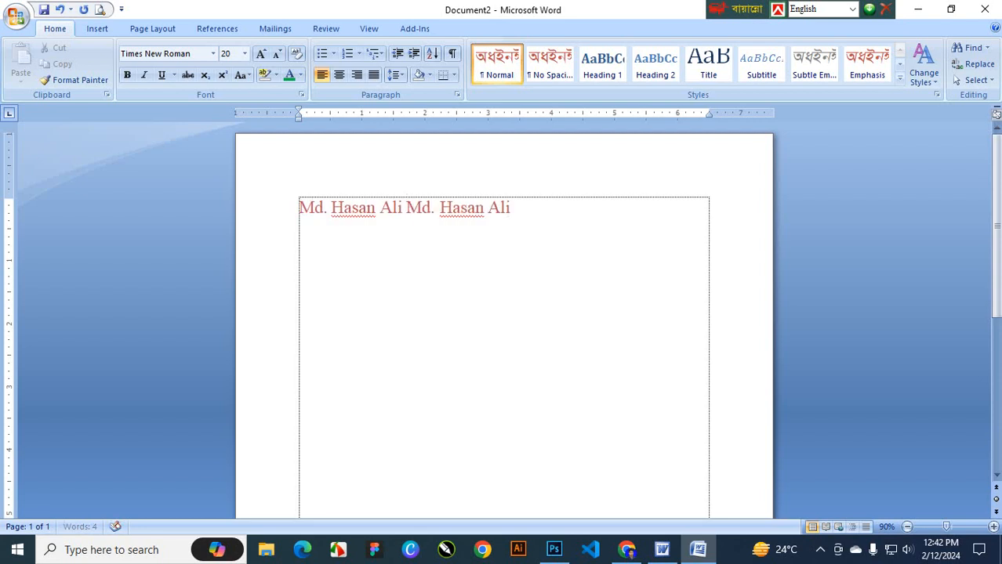
pyautogui.press('Return')
pyautogui.moveTo(519, 207); pyautogui.dragTo(141, 212)
pyautogui.press('BackSpace')
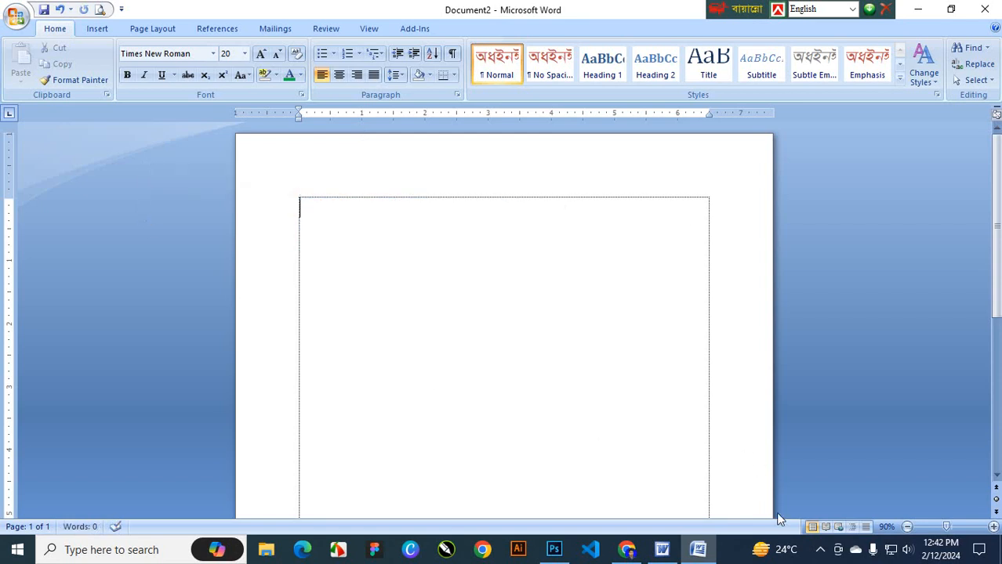
# Set Word's colour scheme to Blue in Word Options
pyautogui.click(820, 550)
pyautogui.click(819, 492)
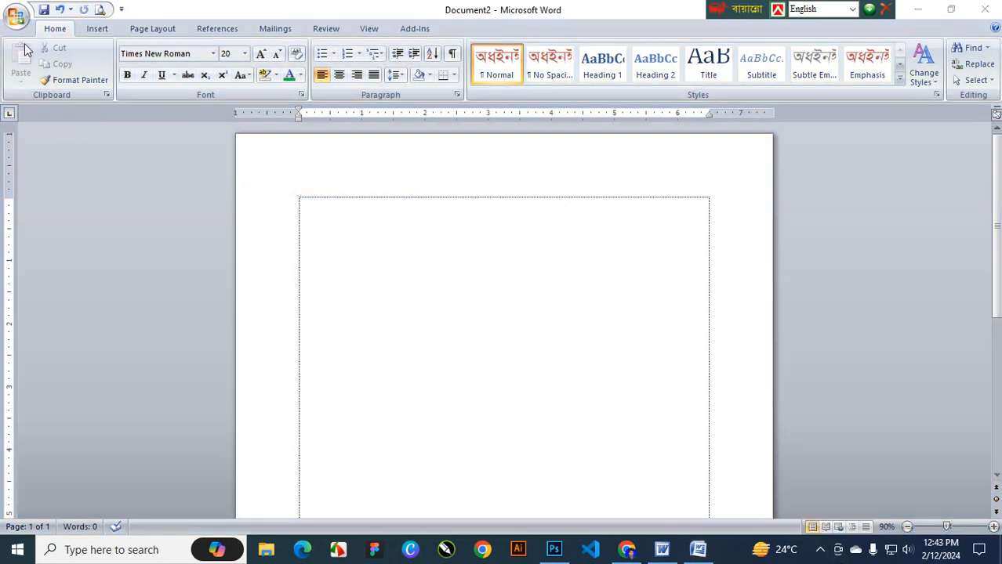
pyautogui.click(16, 16)
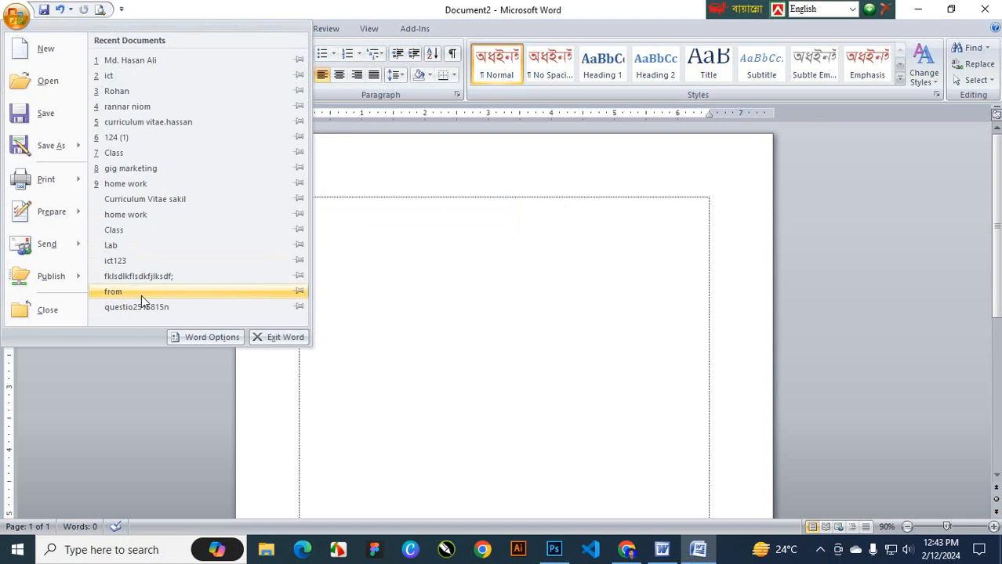
pyautogui.click(202, 341)
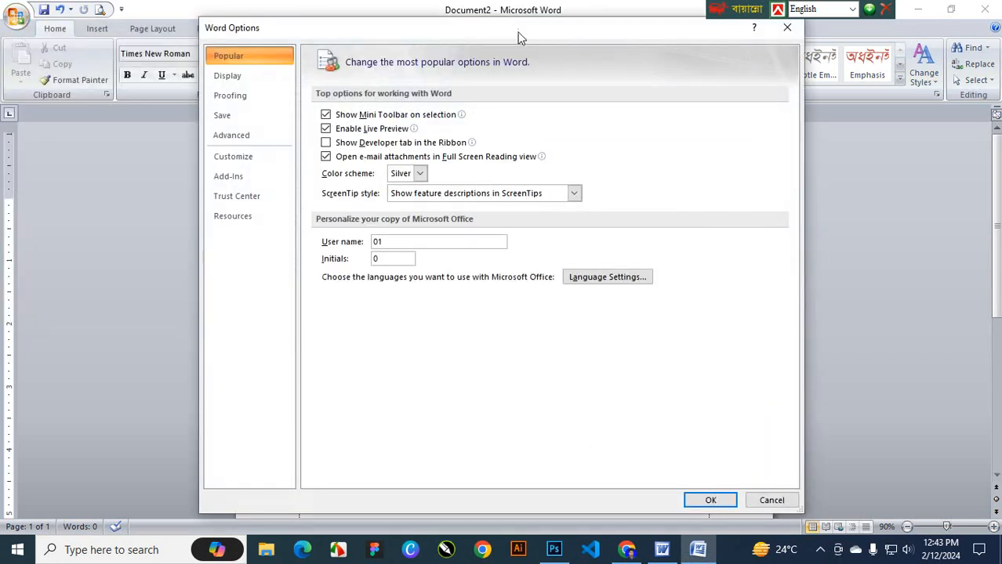
pyautogui.moveTo(517, 36); pyautogui.dragTo(576, 110)
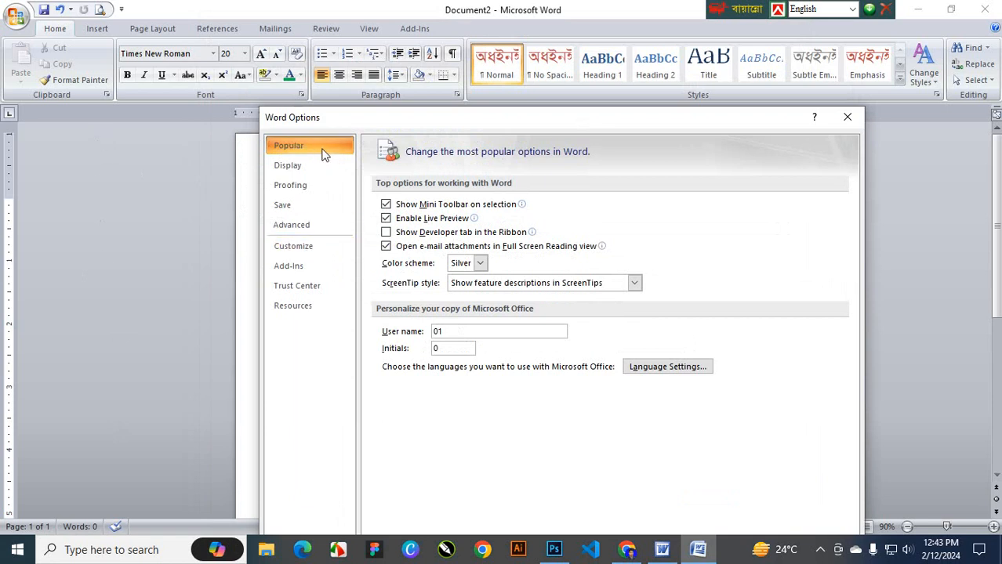
pyautogui.click(481, 264)
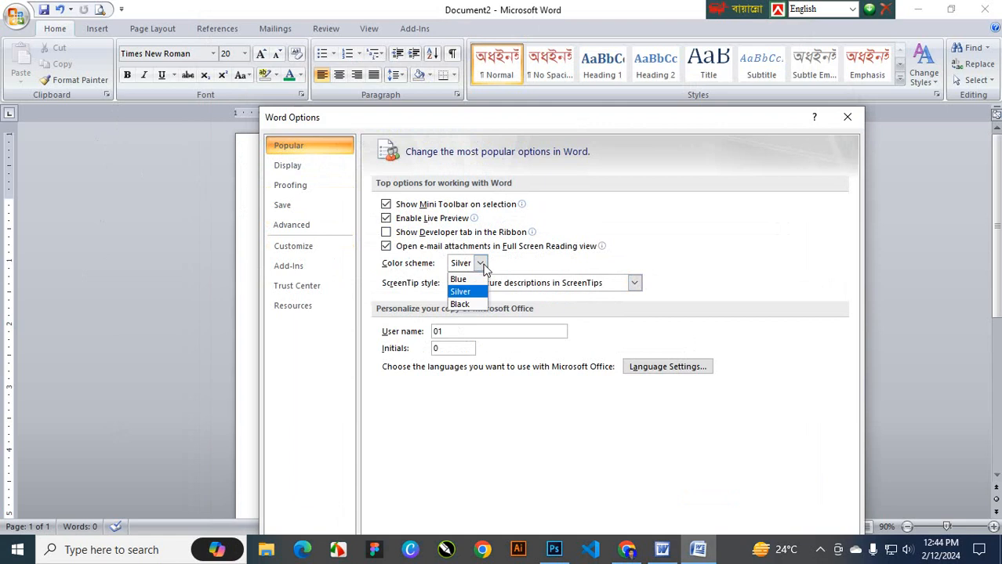
pyautogui.click(469, 280)
pyautogui.moveTo(768, 121); pyautogui.dragTo(733, 77)
pyautogui.moveTo(649, 86); pyautogui.dragTo(637, 22)
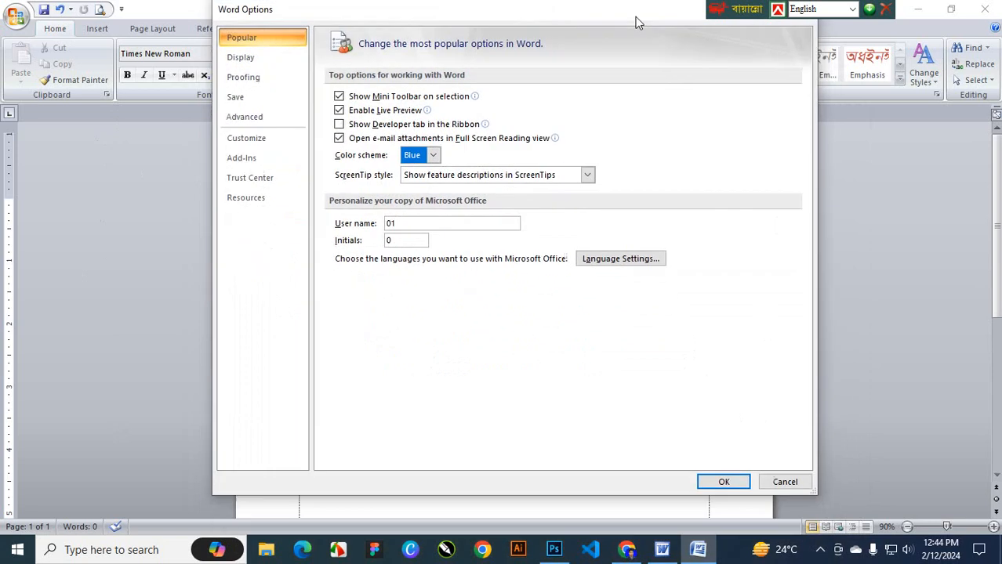
pyautogui.click(719, 483)
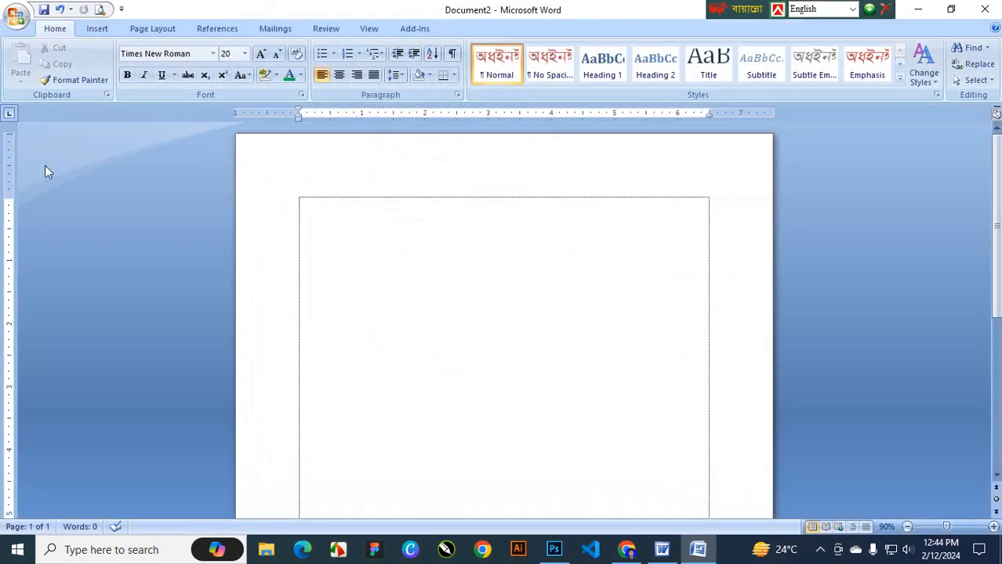
# Change the colour scheme from Blue to Black in Word Options
pyautogui.click(16, 15)
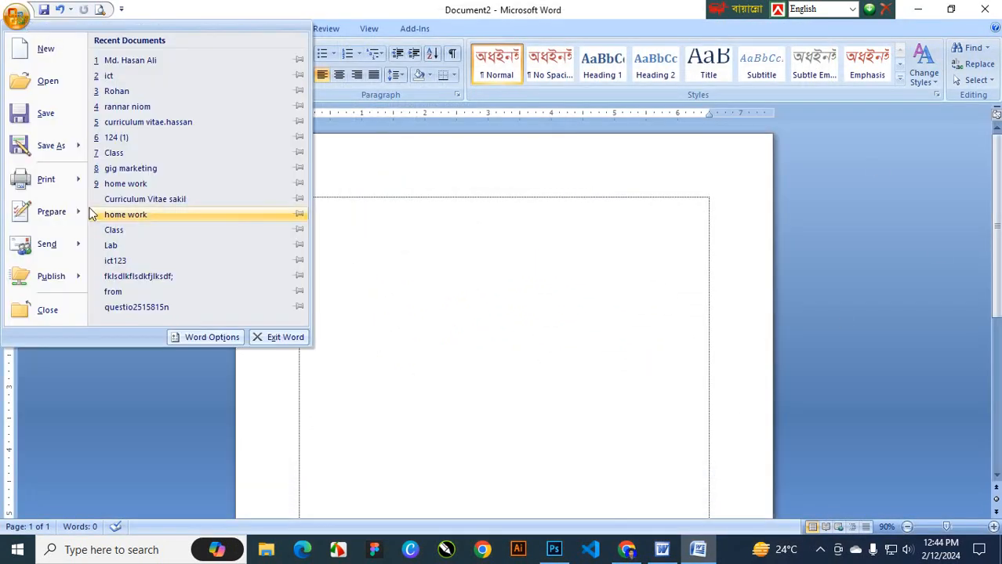
pyautogui.click(212, 337)
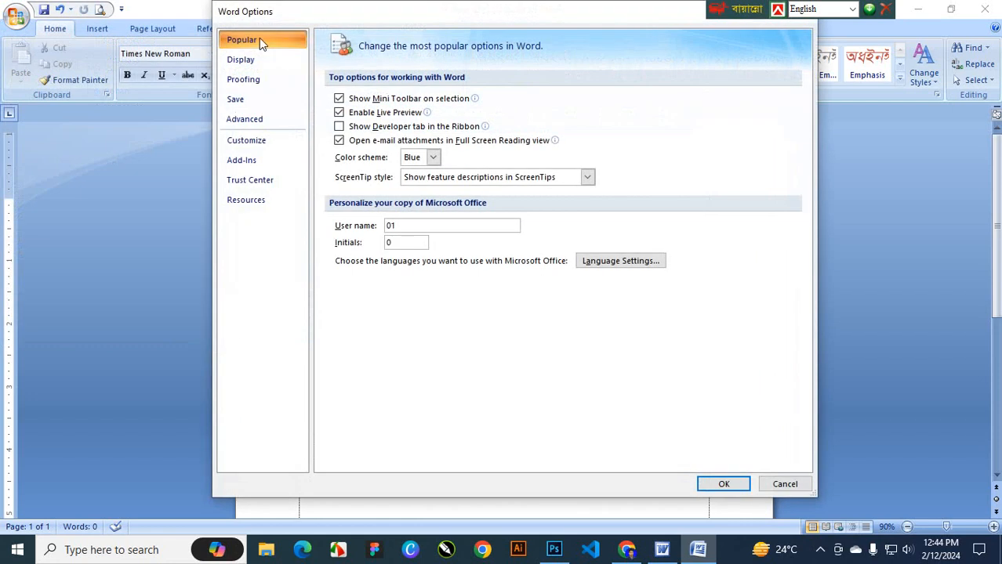
pyautogui.click(427, 159)
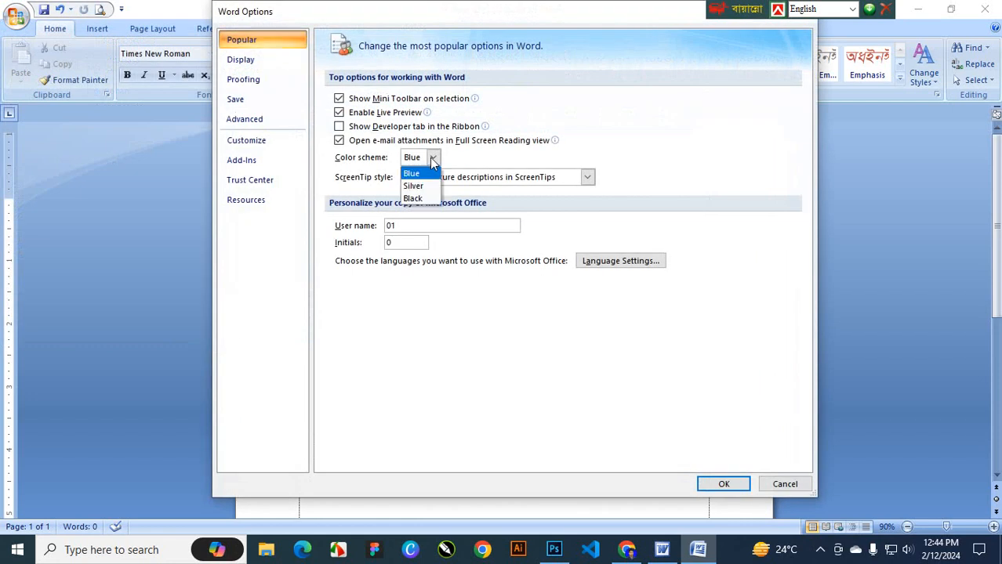
pyautogui.click(415, 198)
pyautogui.click(737, 489)
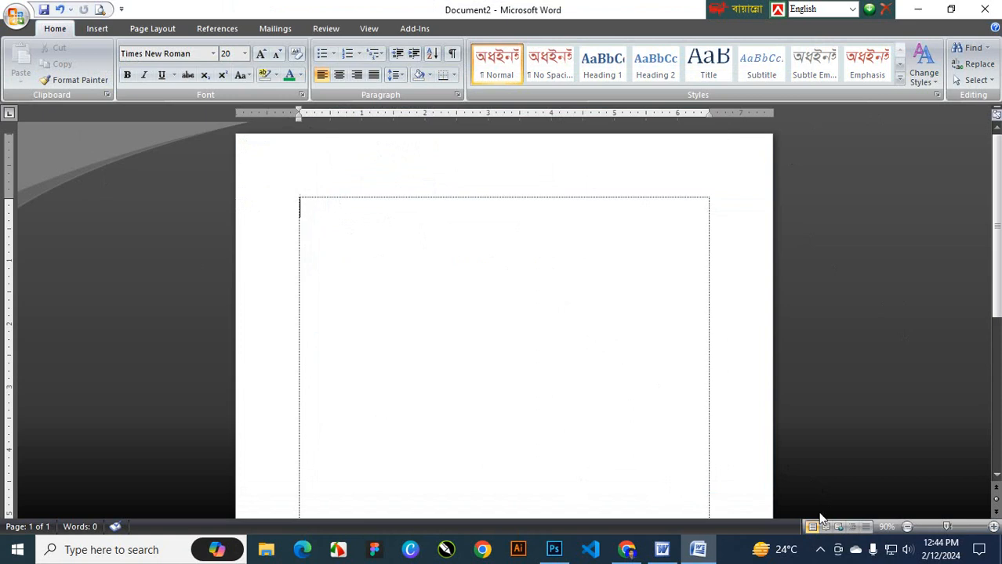
pyautogui.click(820, 550)
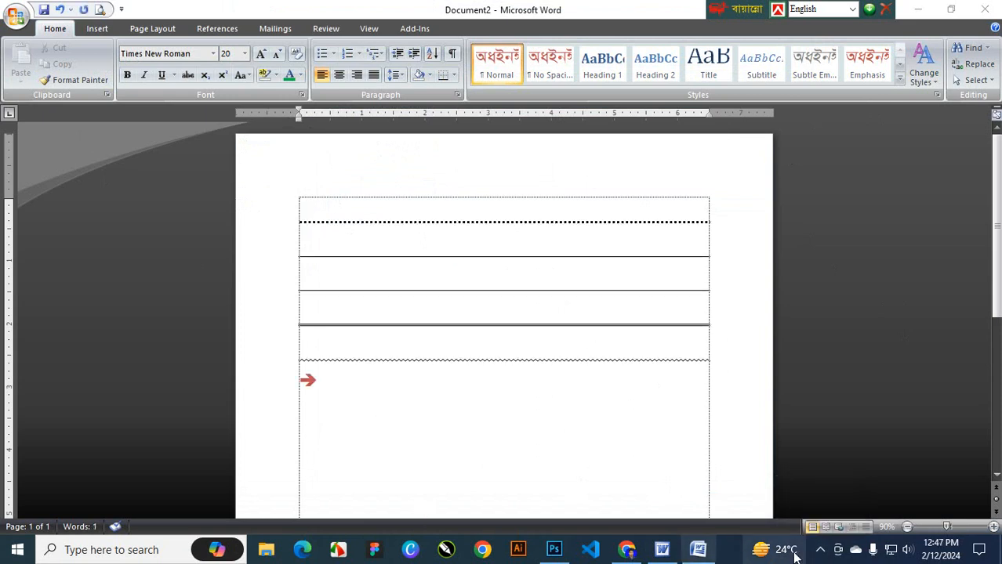
# Type === and *** lines so AutoFormat turns them into double and dotted borders
pyautogui.click(821, 551)
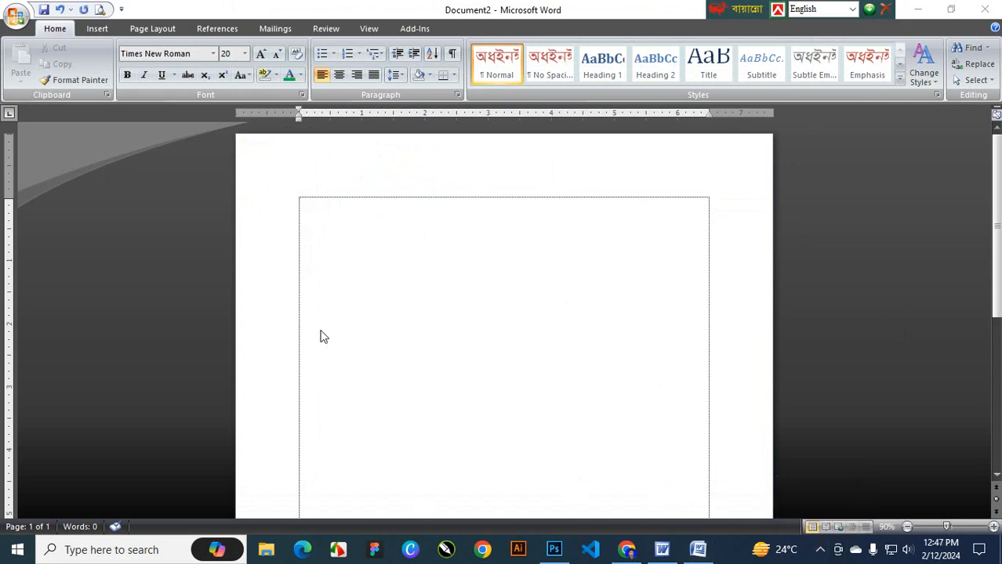
pyautogui.click(328, 204)
pyautogui.write('====')
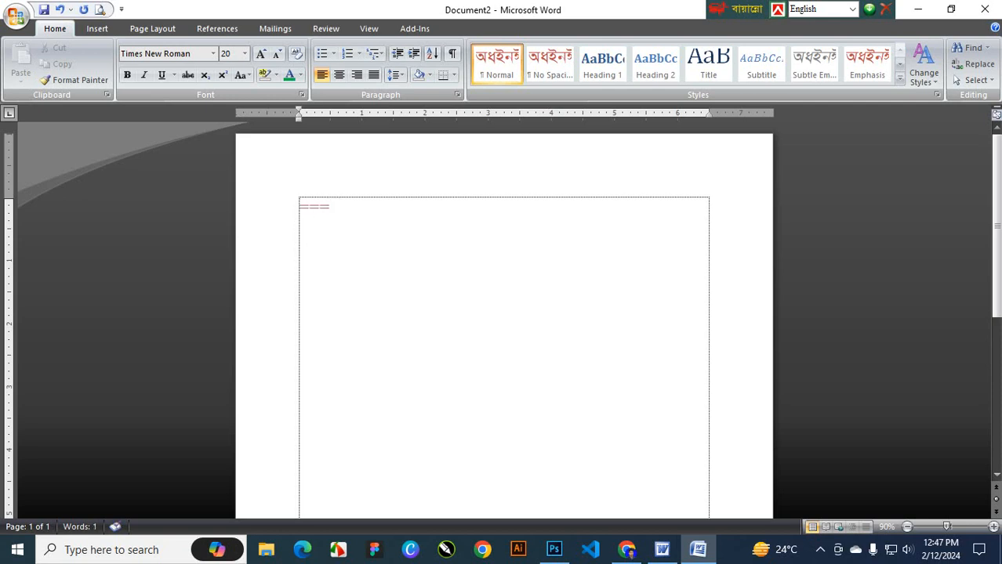
pyautogui.press('Return')
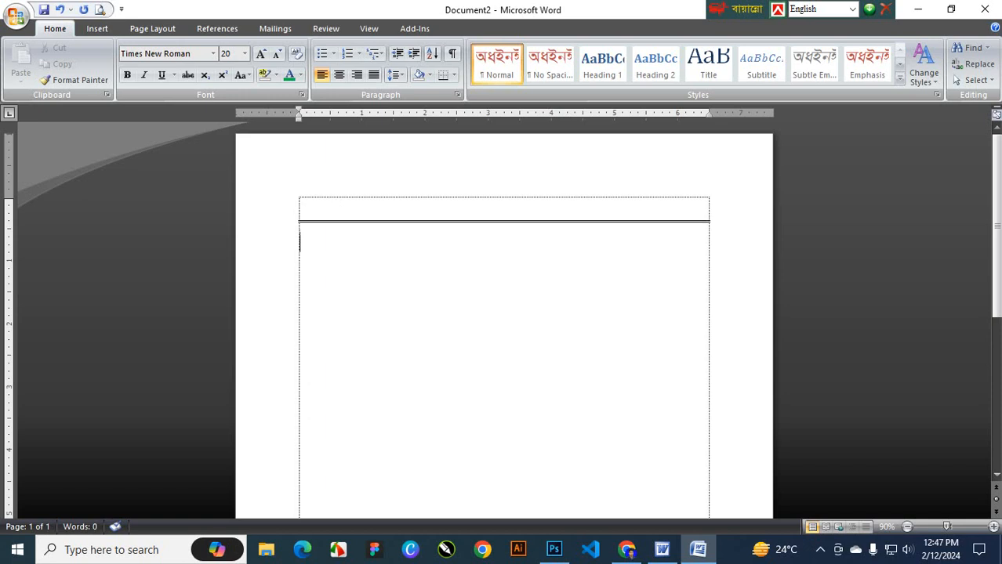
pyautogui.write('***')
pyautogui.press('Return')
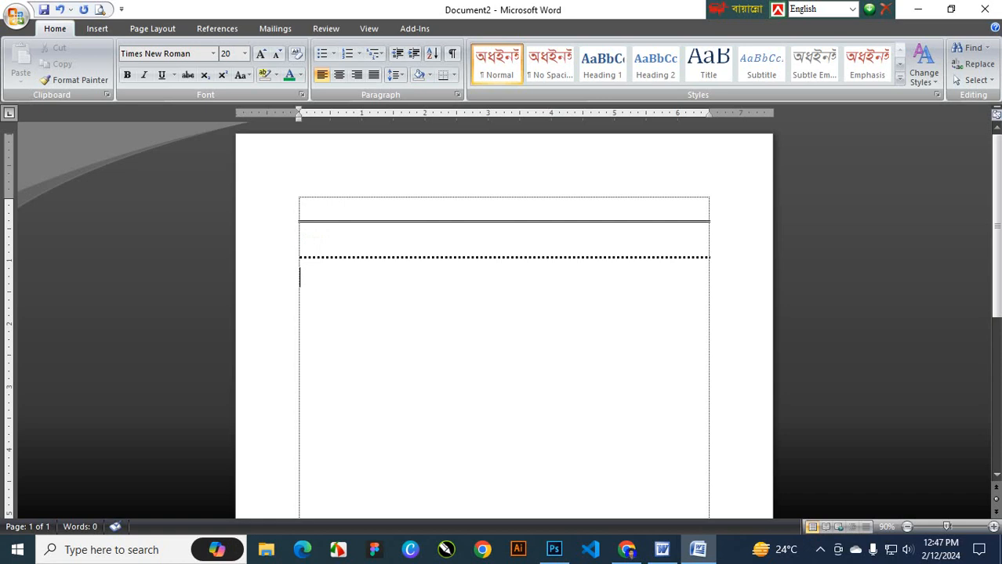
# Add wavy, ### and --- border lines, then type ==> to create an arrow
pyautogui.write('test')
pyautogui.press('Return')
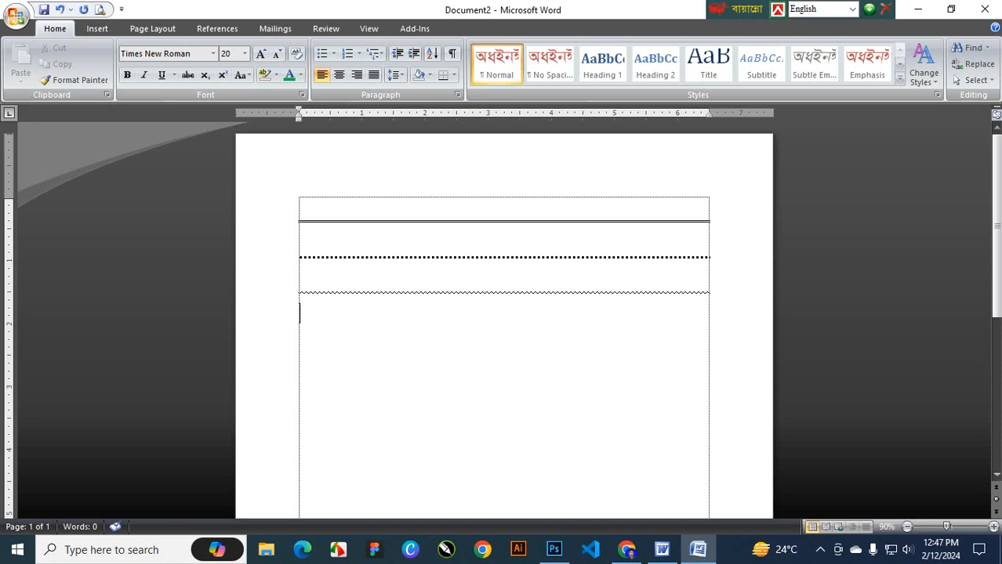
pyautogui.write('###')
pyautogui.press('Return')
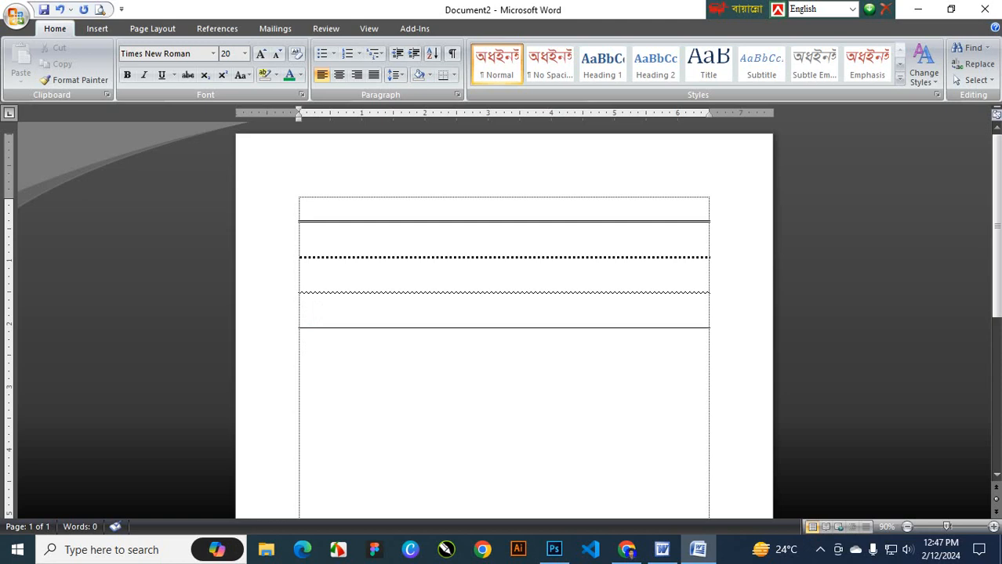
pyautogui.write('---')
pyautogui.press('Return')
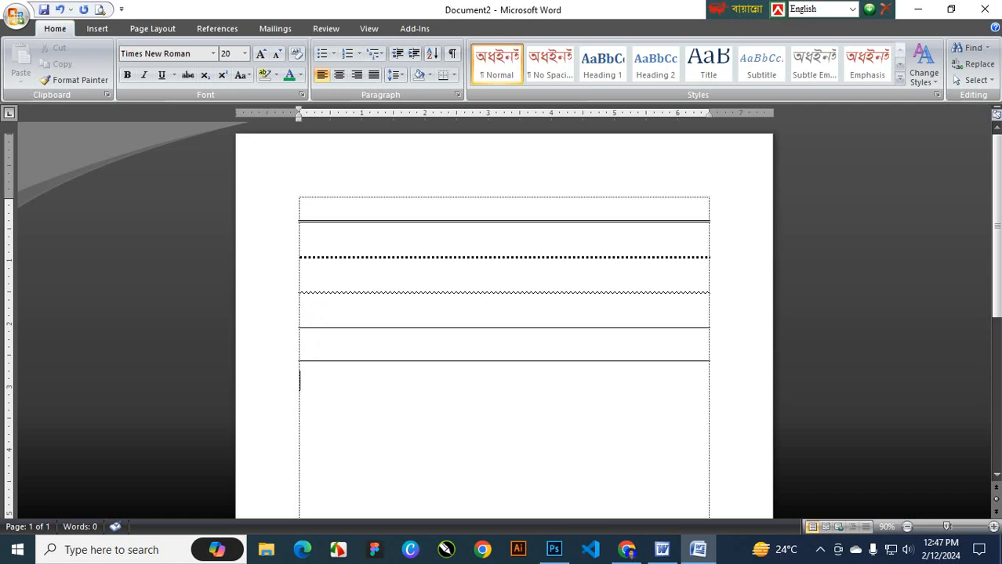
pyautogui.write('==>')
# Type 46556 on a new line below the arrow and underline it with Ctrl+U
pyautogui.press('Return')
pyautogui.write('46556')
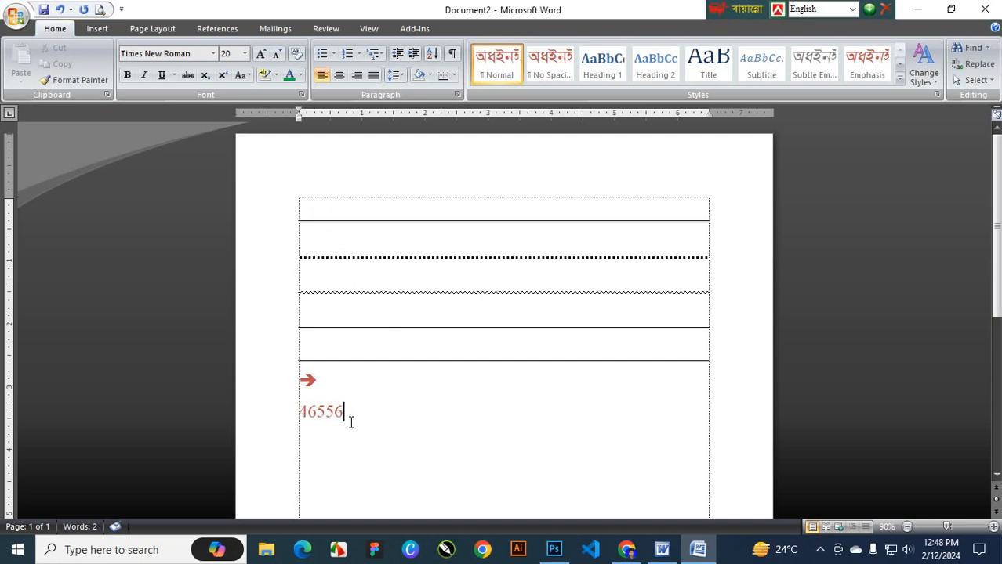
pyautogui.moveTo(350, 423); pyautogui.dragTo(300, 416)
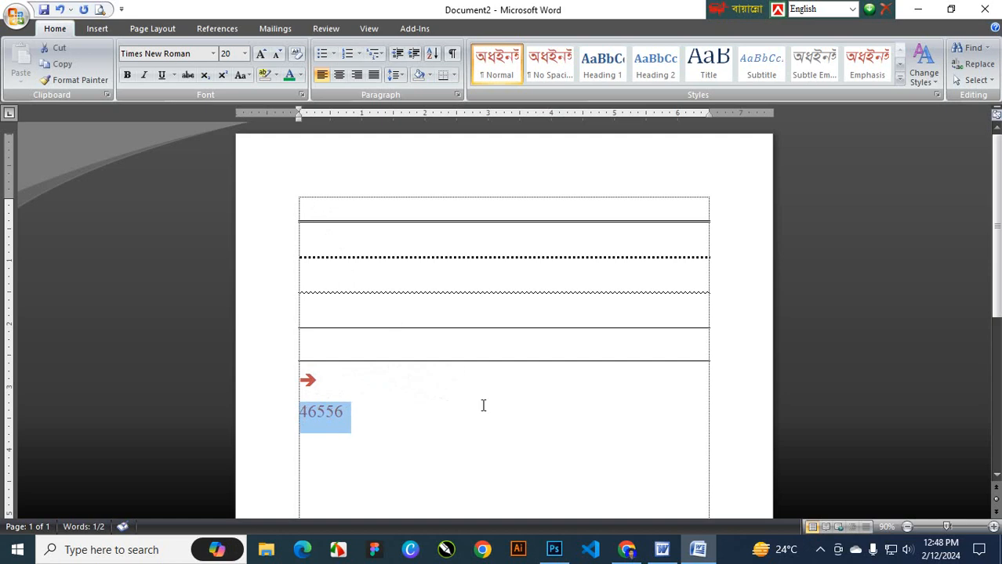
pyautogui.hotkey('ctrl', 'u')
pyautogui.hotkey('ctrl', 'u')
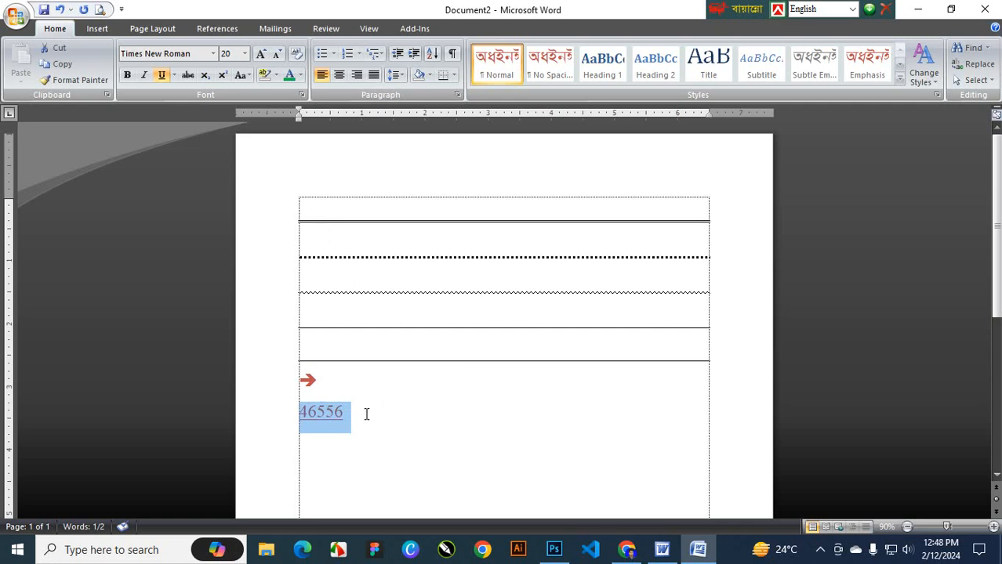